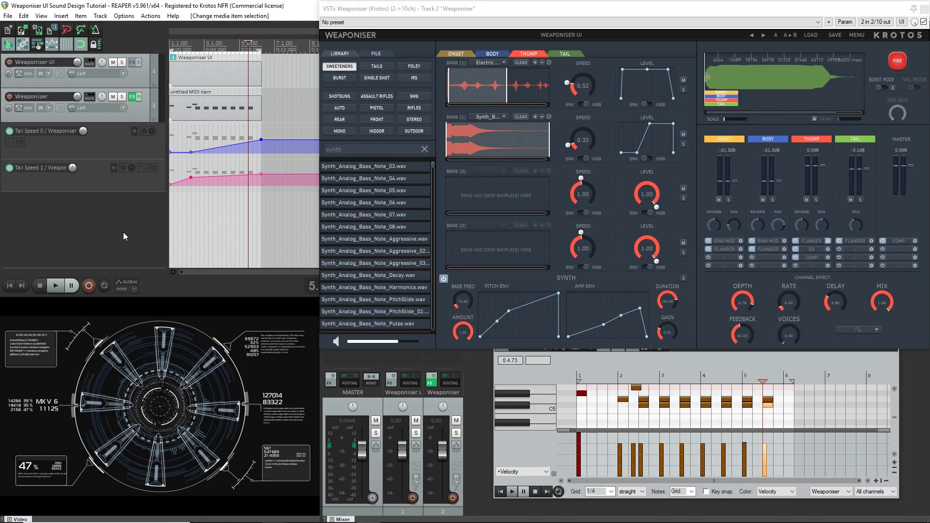
Play the full Weaponiser UI sequence from the start and stop playback to hear the finished sound.
{"action": "key", "text": "space"}
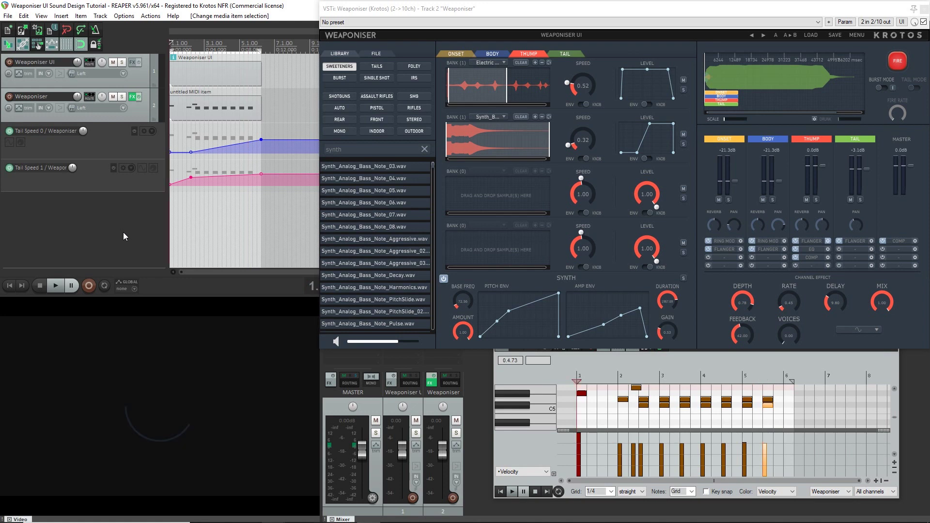
{"action": "key", "text": "space"}
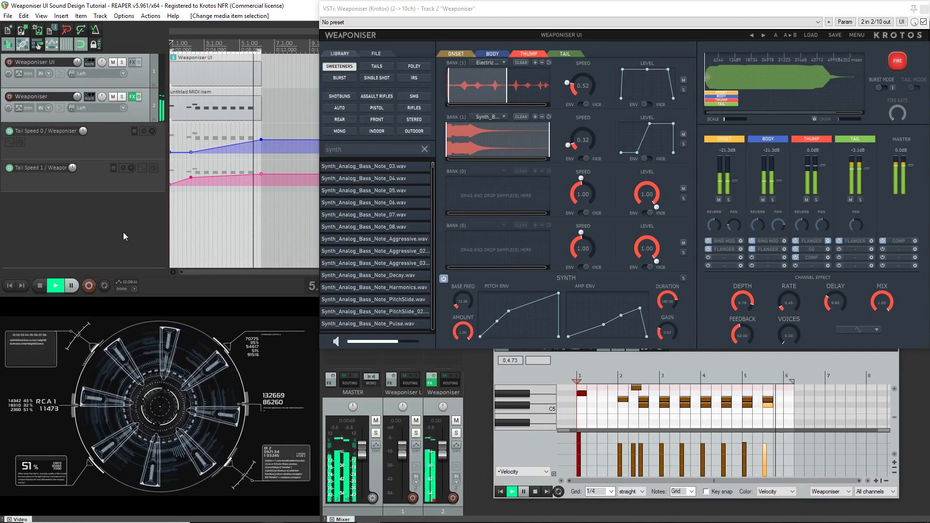
{"action": "key", "text": "space"}
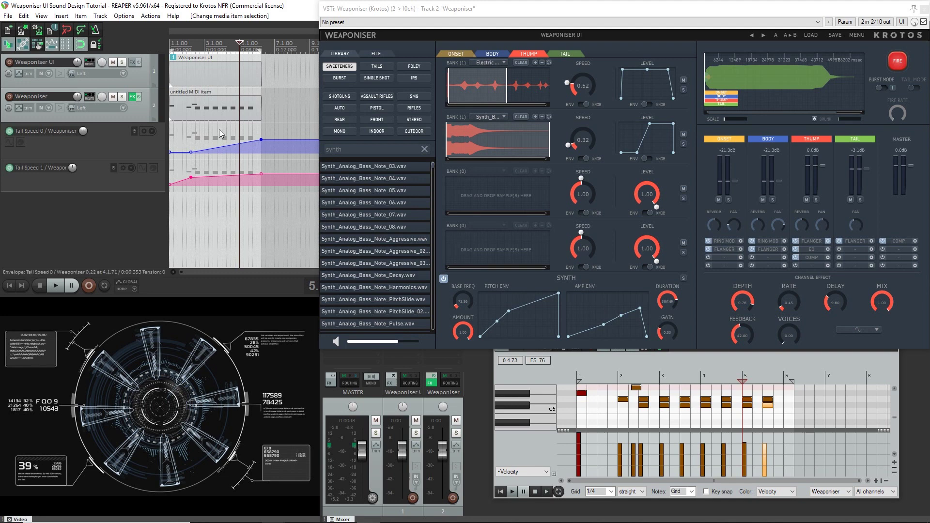
Place the edit cursor near the start and view the sample loaded in the first Thump bank.
{"action": "left_click", "coordinate": [181, 43]}
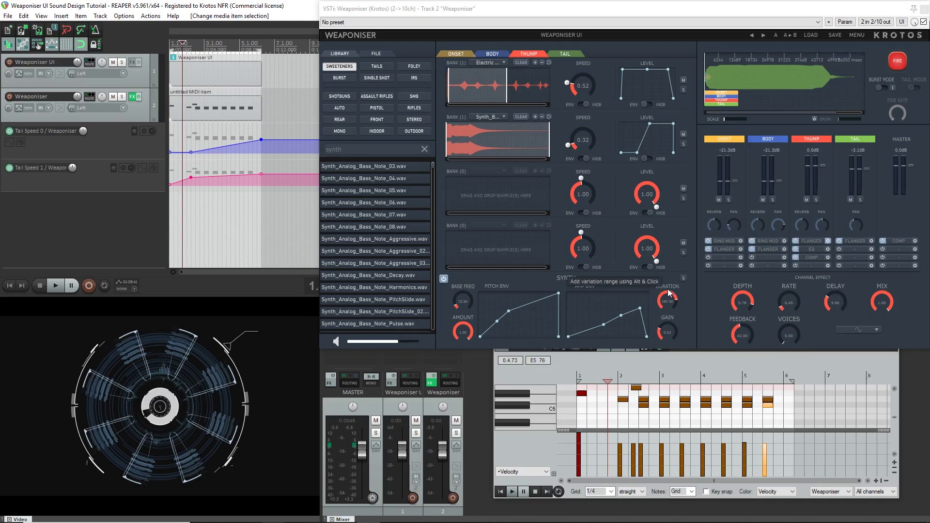
{"action": "left_click", "coordinate": [497, 63]}
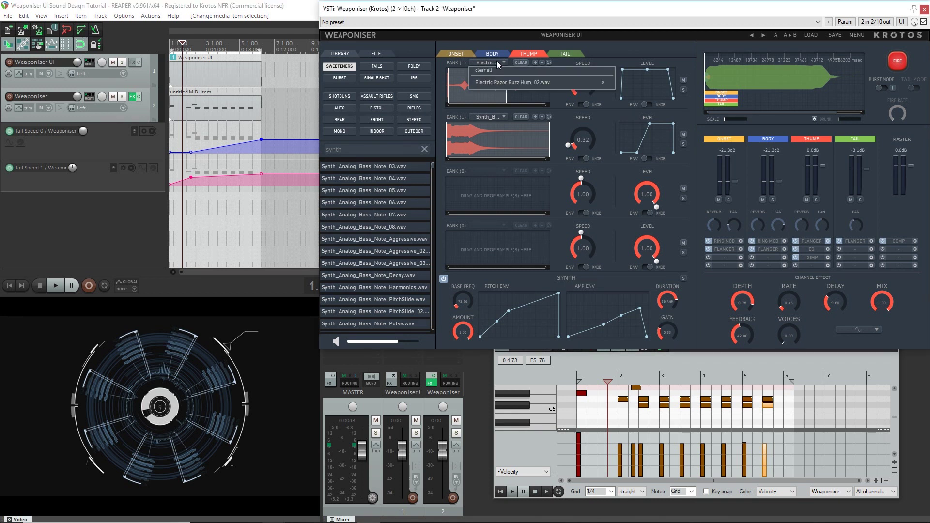
{"action": "left_click", "coordinate": [533, 82]}
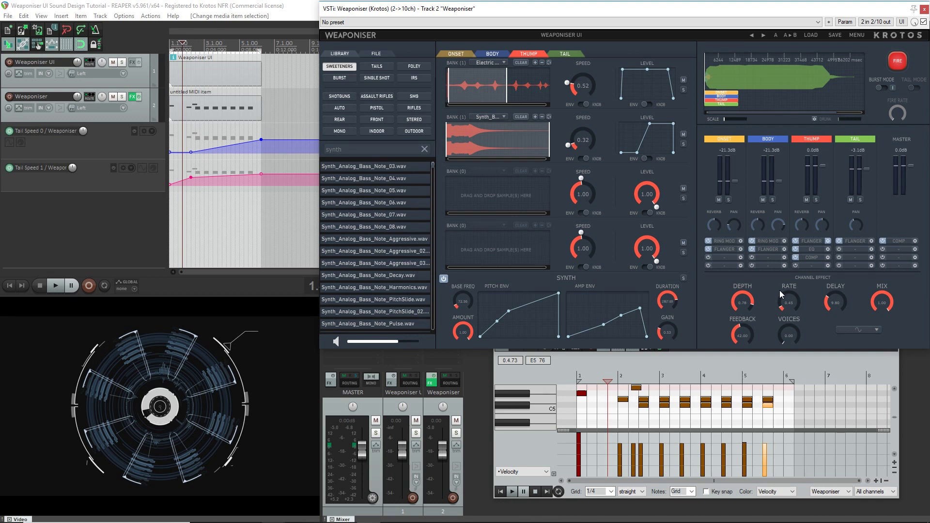
Solo the Thump channel and play the sequence from the start to hear that layer alone.
{"action": "left_click", "coordinate": [817, 200]}
{"action": "left_click", "coordinate": [132, 238]}
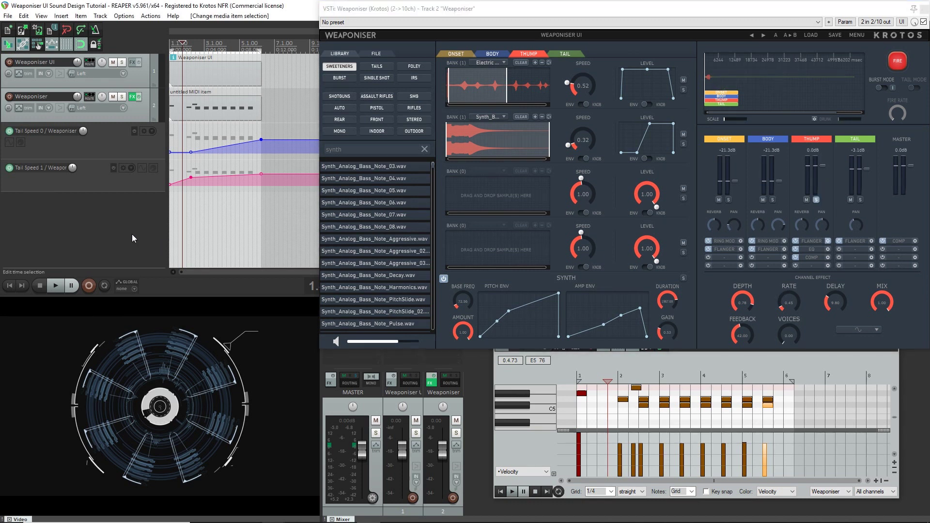
{"action": "key", "text": "space"}
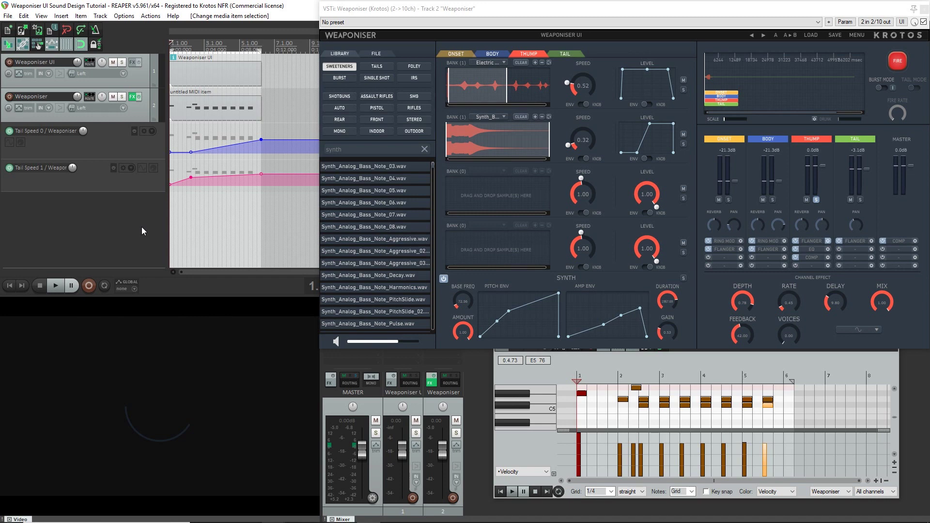
{"action": "key", "text": "space"}
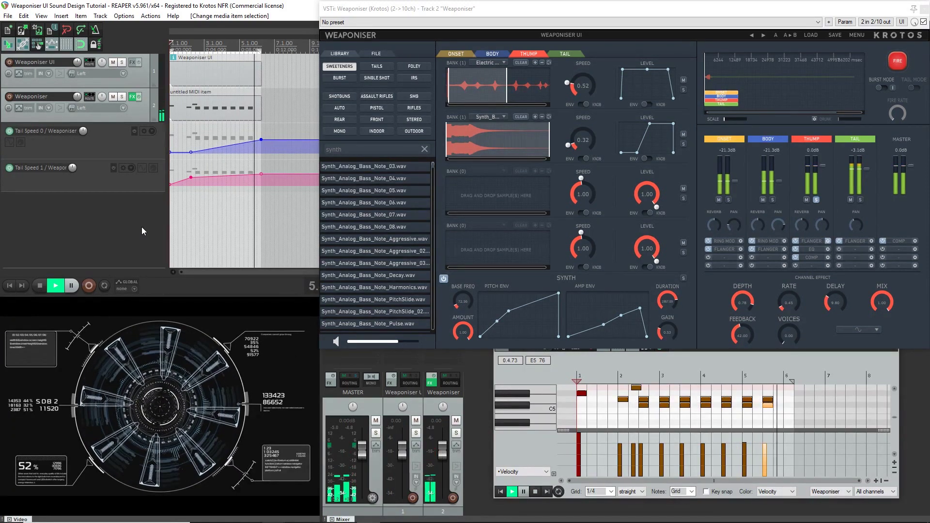
{"action": "key", "text": "space"}
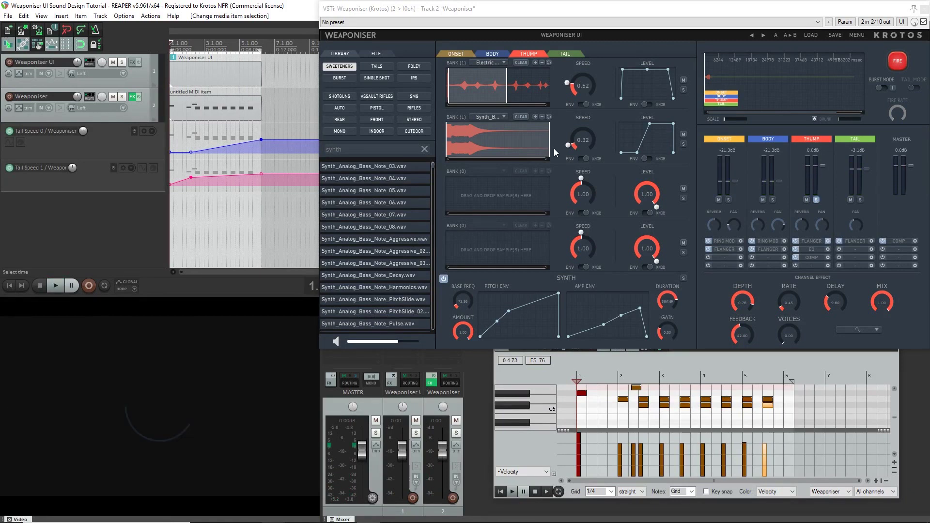
View the sample loaded in the second Thump bank and place the edit cursor at bar 2.
{"action": "left_click", "coordinate": [495, 116]}
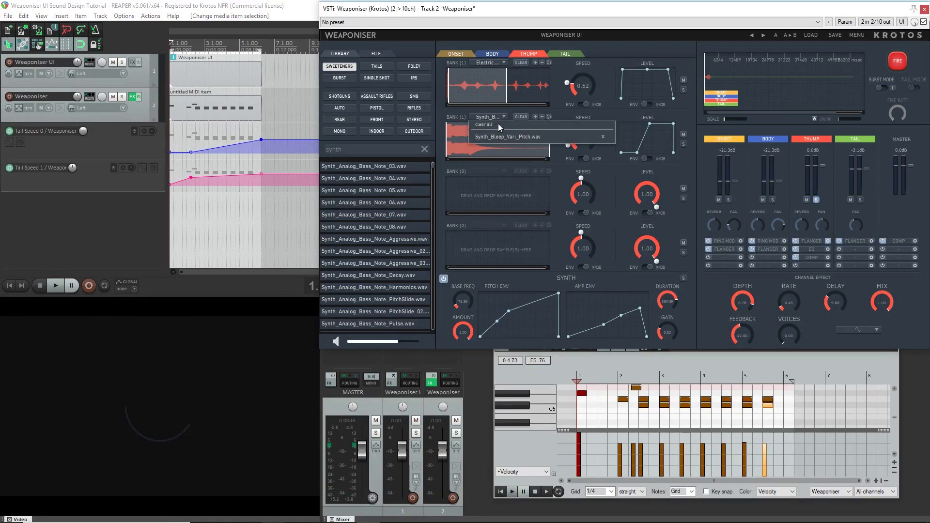
{"action": "mouse_move", "coordinate": [356, 214]}
{"action": "left_mouse_down"}
{"action": "mouse_move", "coordinate": [486, 193]}
{"action": "mouse_move", "coordinate": [548, 140]}
{"action": "mouse_move", "coordinate": [356, 214]}
{"action": "left_mouse_up"}
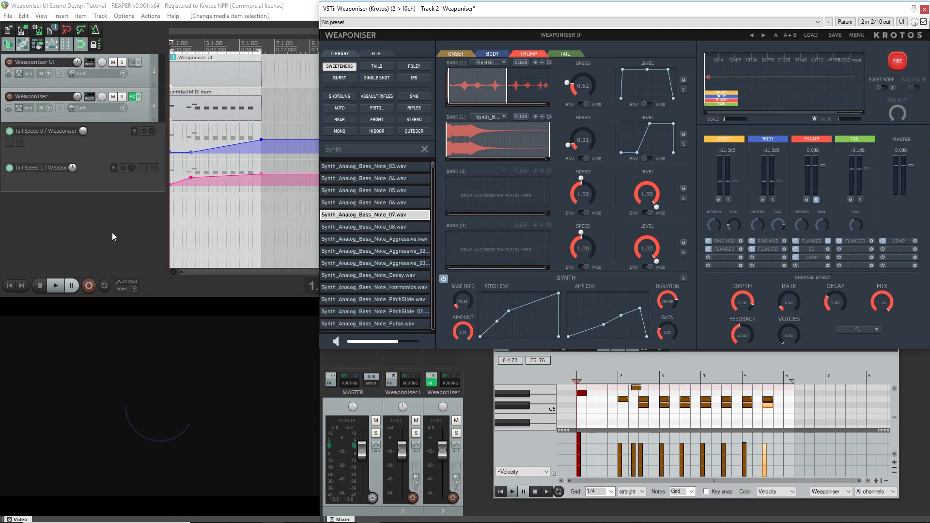
{"action": "left_click", "coordinate": [186, 43]}
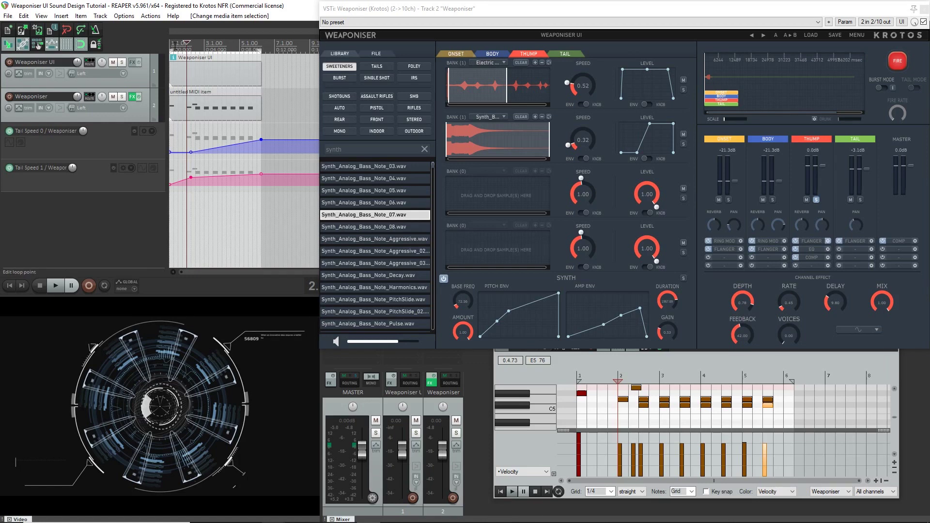
Solo the second Thump bank and play the sequence from the start to hear its sample.
{"action": "left_click", "coordinate": [174, 47]}
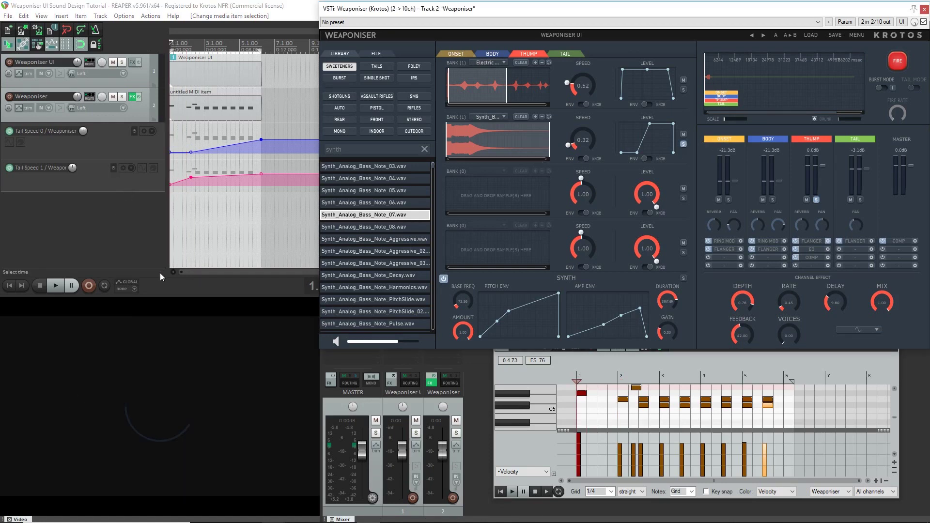
{"action": "key", "text": "space"}
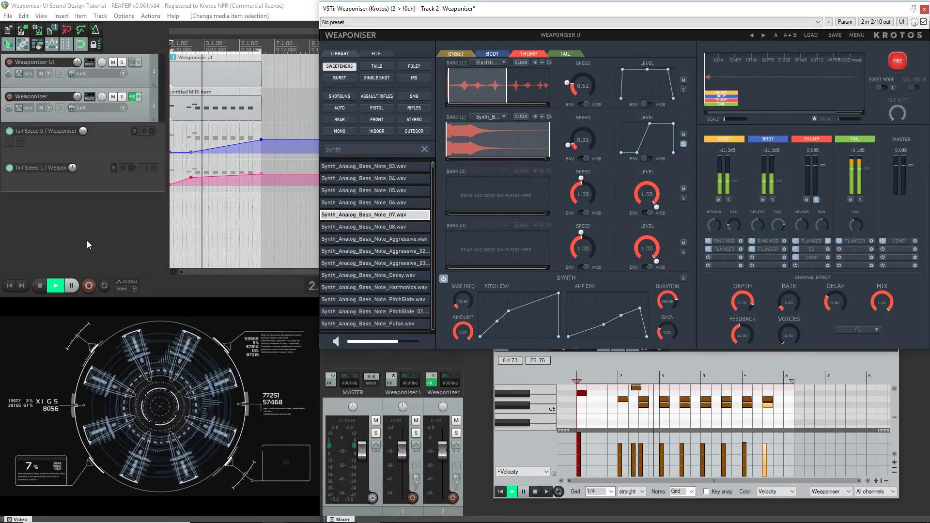
{"action": "key", "text": "space"}
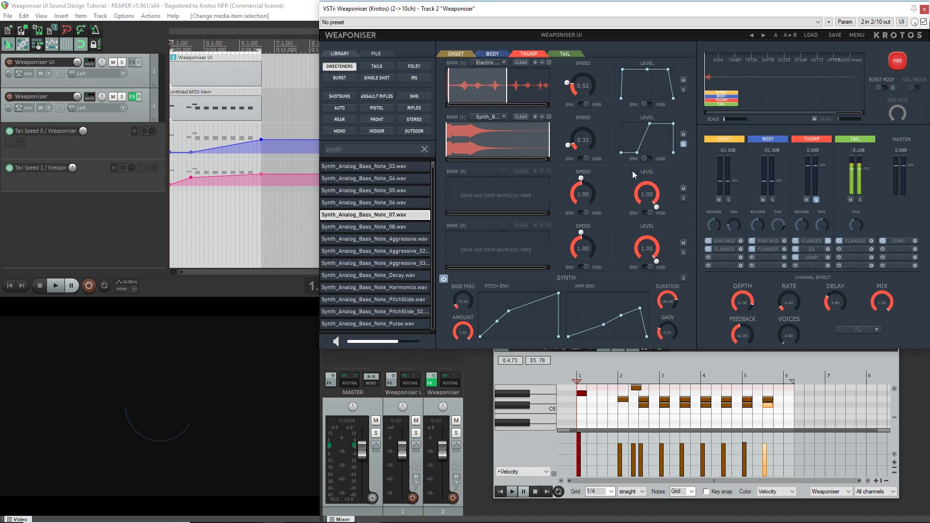
{"action": "key", "text": "space"}
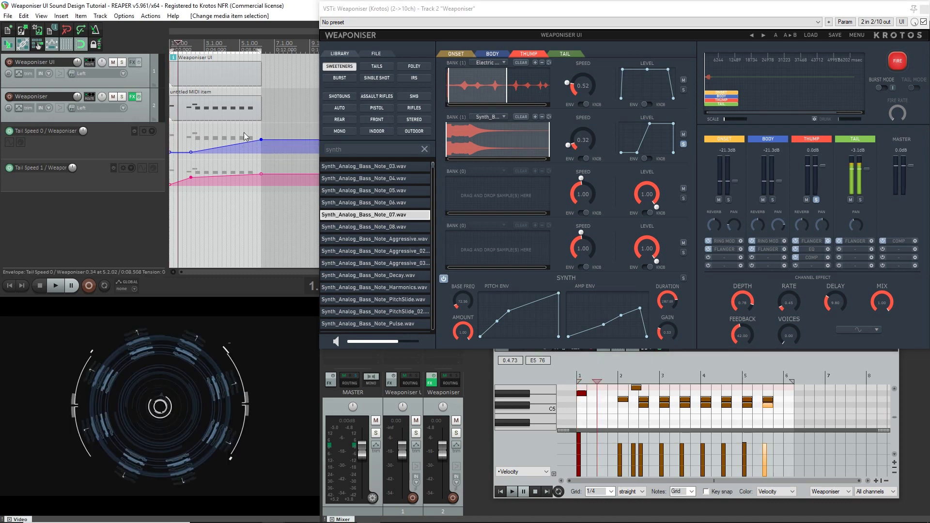
Move the edit cursor to bar 3 and view the samples loaded in the first two Body banks.
{"action": "left_click", "coordinate": [213, 38]}
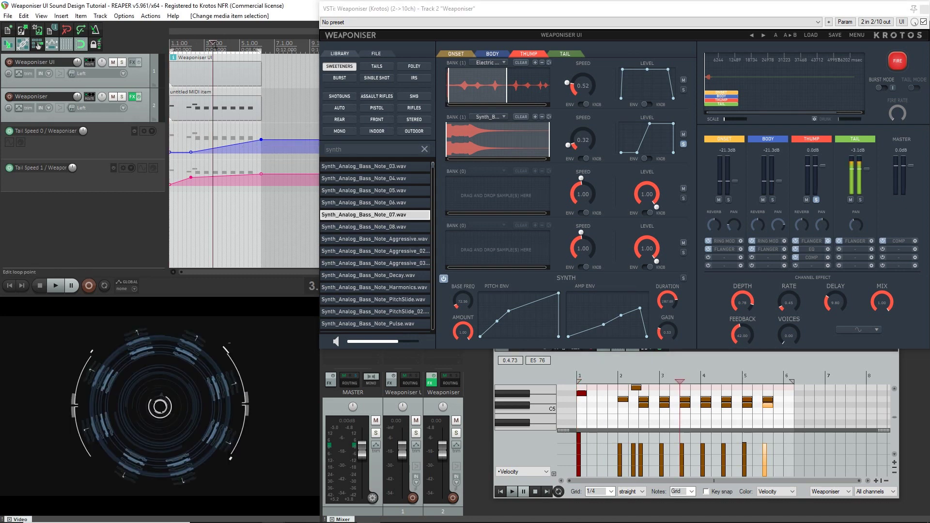
{"action": "left_click", "coordinate": [491, 56]}
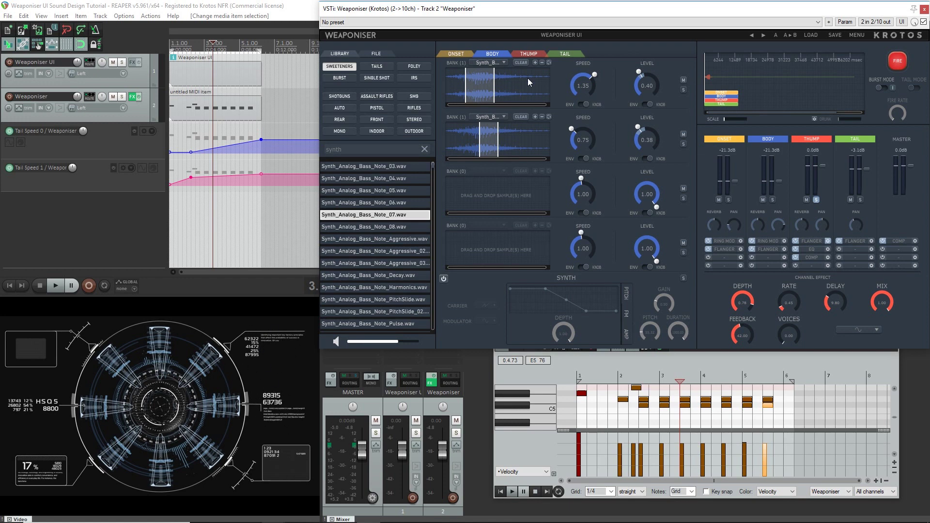
{"action": "left_click", "coordinate": [497, 64]}
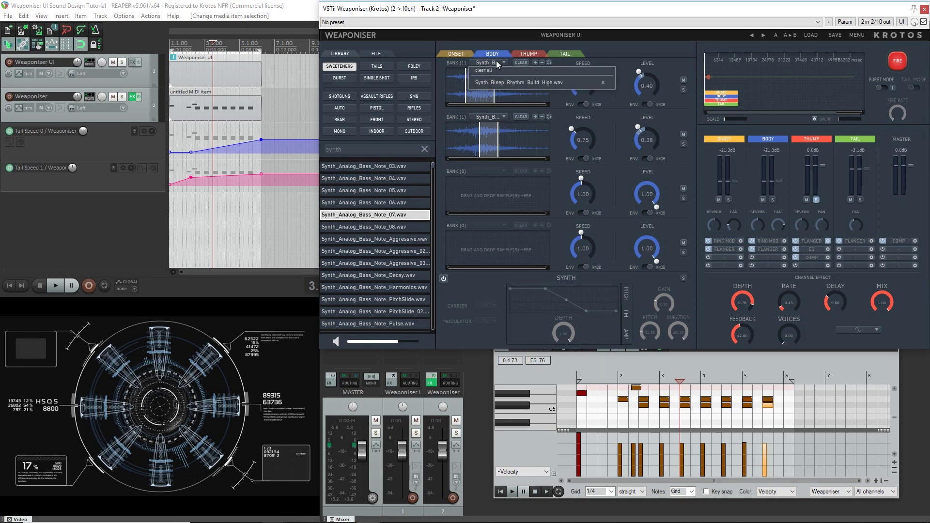
{"action": "left_click", "coordinate": [498, 64]}
{"action": "left_click", "coordinate": [498, 117]}
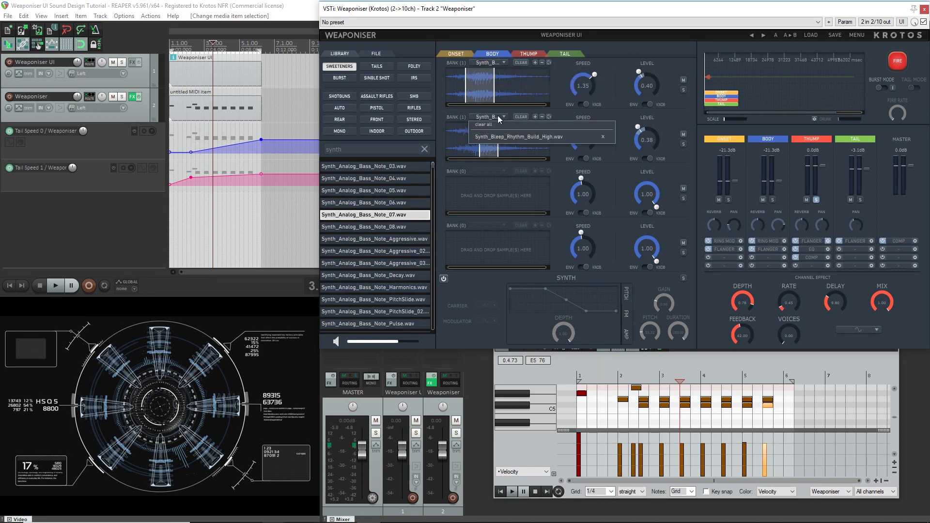
{"action": "left_click", "coordinate": [498, 117]}
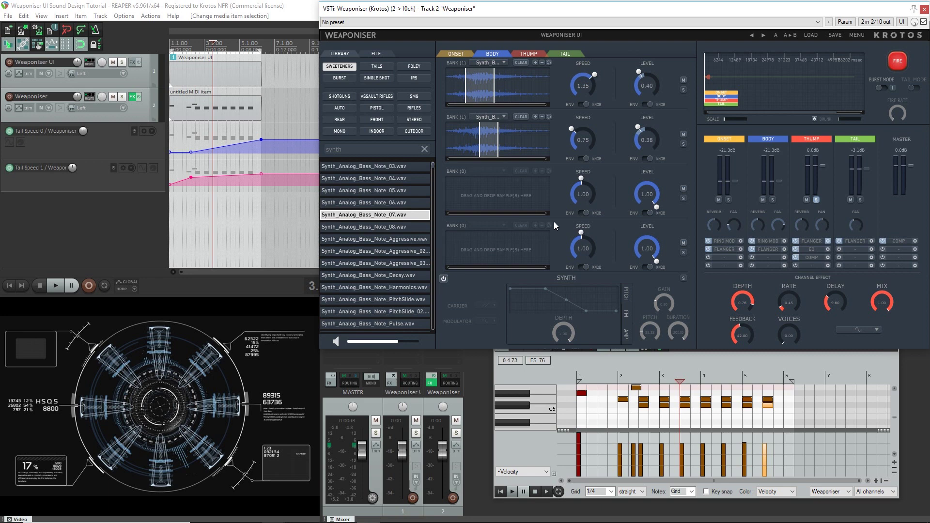
Solo the Body channel and play the sequence from bar 2 to audition its layer.
{"action": "left_click", "coordinate": [773, 200]}
{"action": "left_click", "coordinate": [188, 43]}
{"action": "key", "text": "space"}
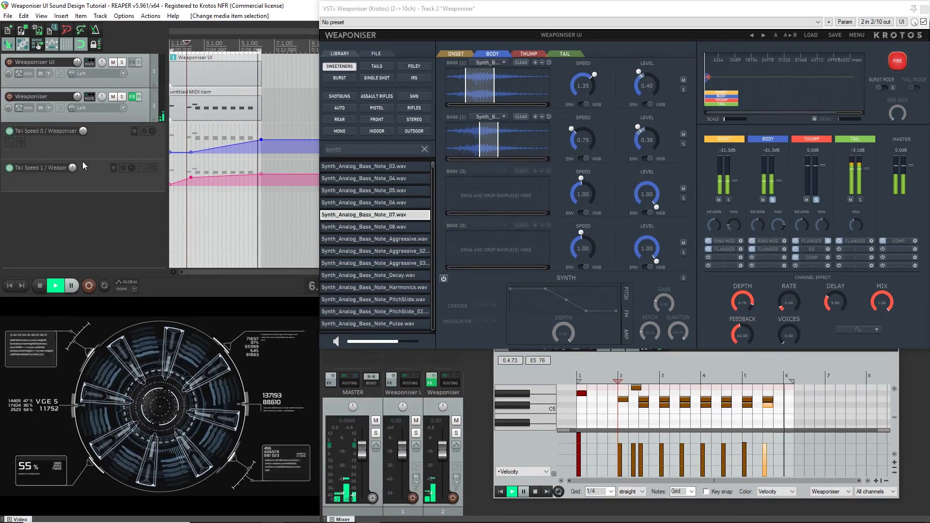
{"action": "key", "text": "space"}
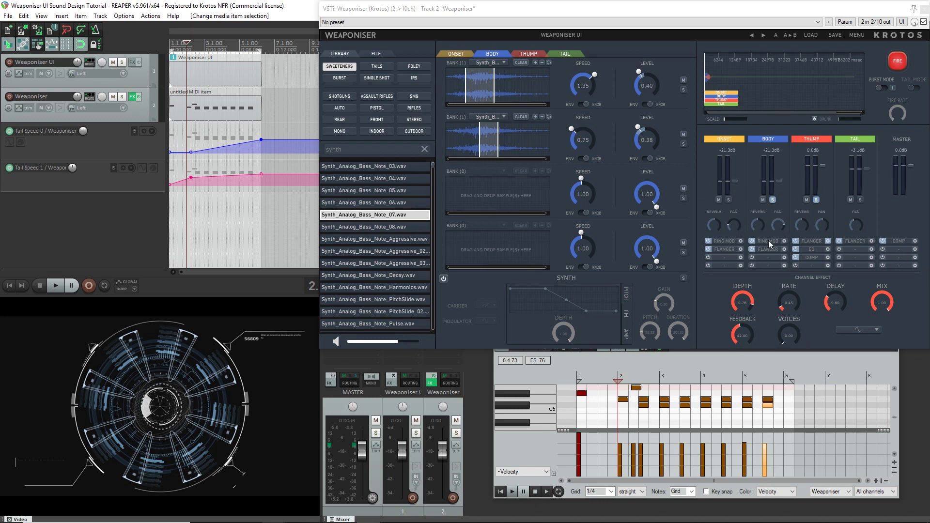
Solo the Onset channel and display the Onset sample banks.
{"action": "left_click", "coordinate": [728, 200]}
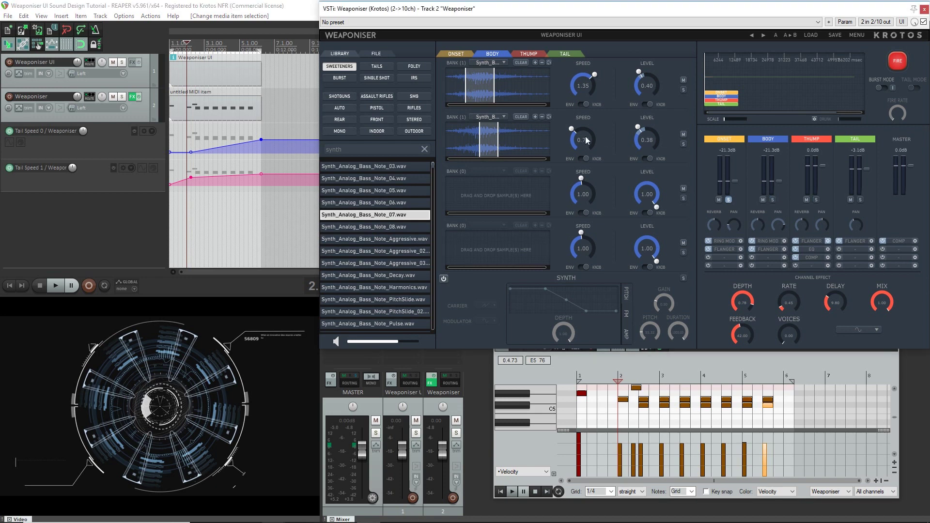
{"action": "left_click", "coordinate": [537, 54]}
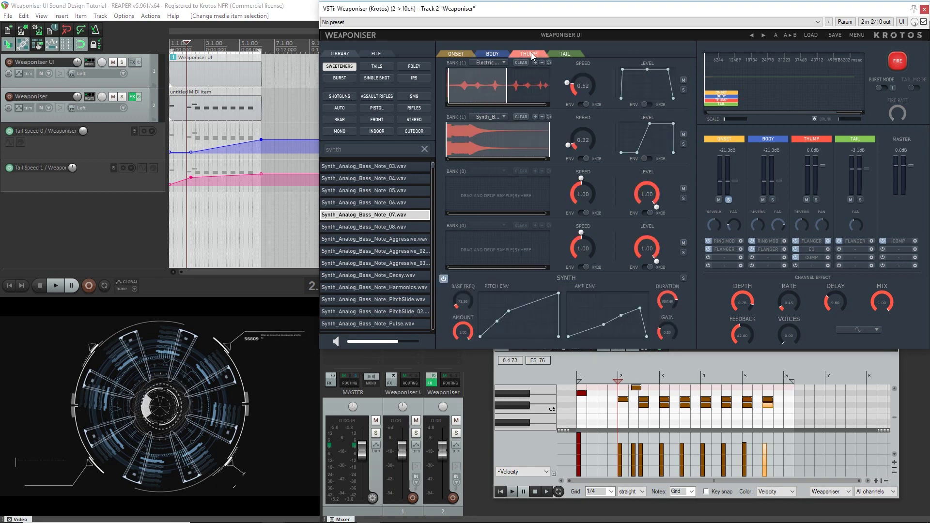
{"action": "left_click", "coordinate": [458, 54]}
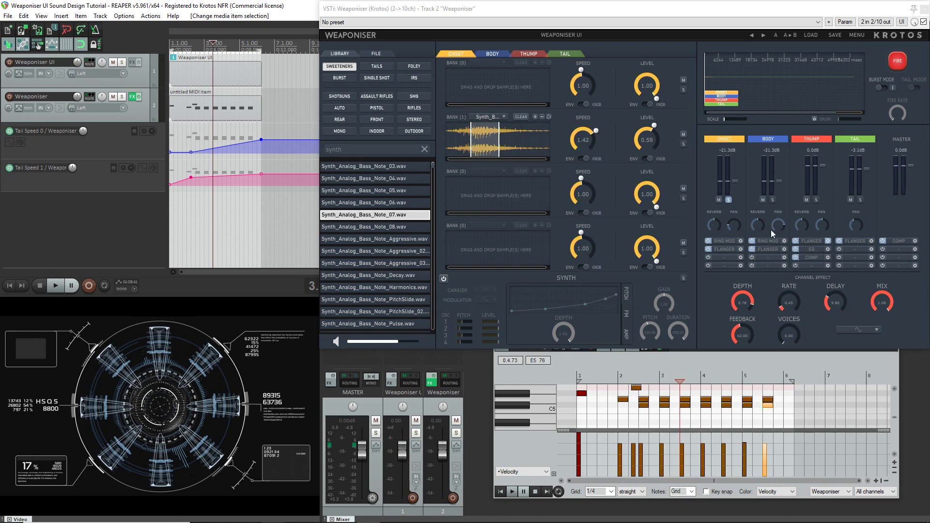
Examine the Ring Mod and Flanger effect settings on the Onset and Body channels.
{"action": "left_click", "coordinate": [739, 239]}
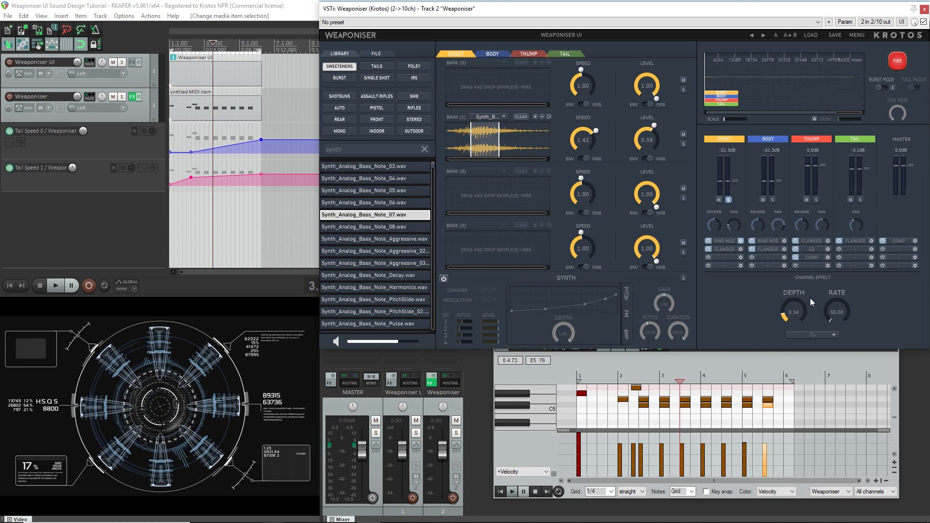
{"action": "left_click", "coordinate": [783, 242]}
{"action": "left_click", "coordinate": [741, 250]}
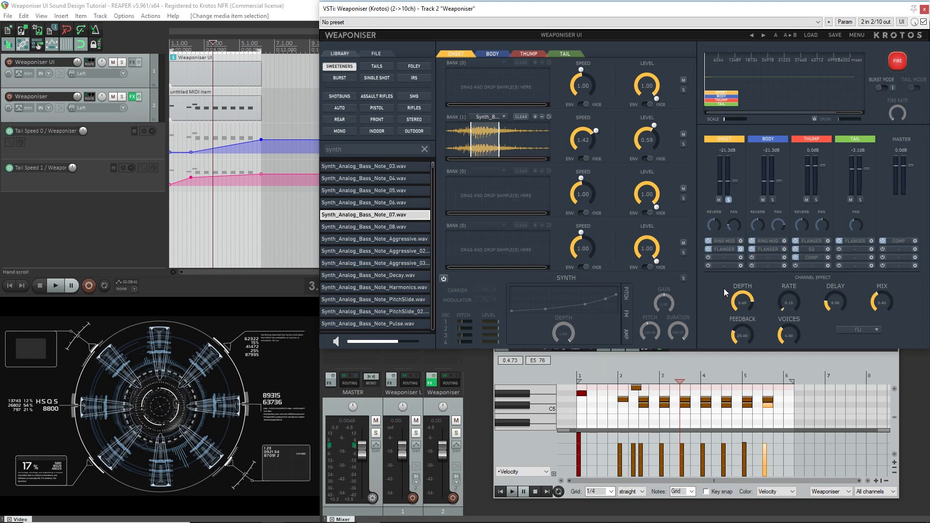
{"action": "left_click", "coordinate": [785, 249]}
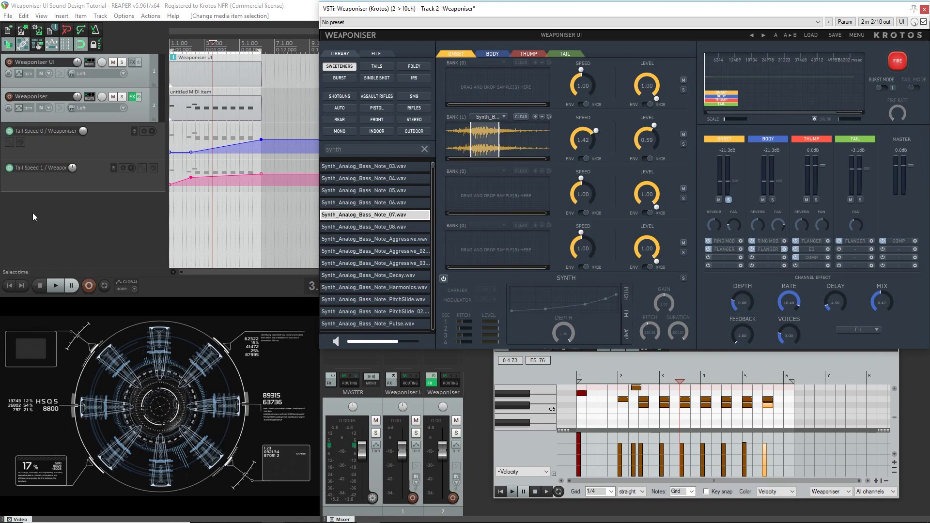
Play the sequence from just after bar 2 with the Onset channel soloed, and stop playback.
{"action": "left_click", "coordinate": [192, 42]}
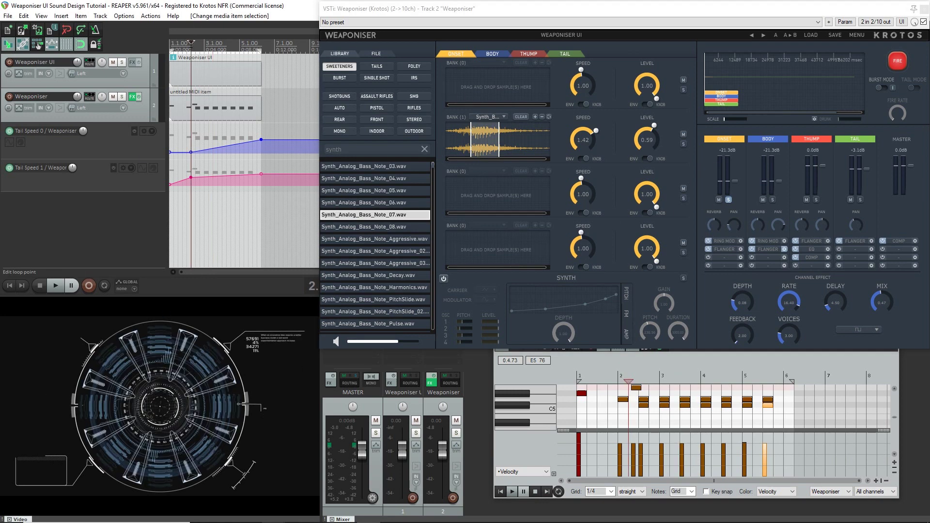
{"action": "key", "text": "space"}
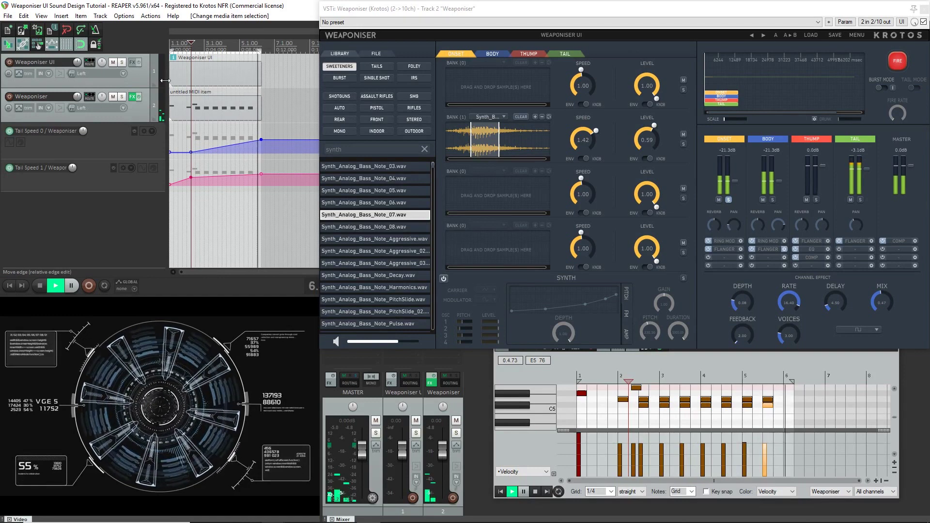
{"action": "key", "text": "space"}
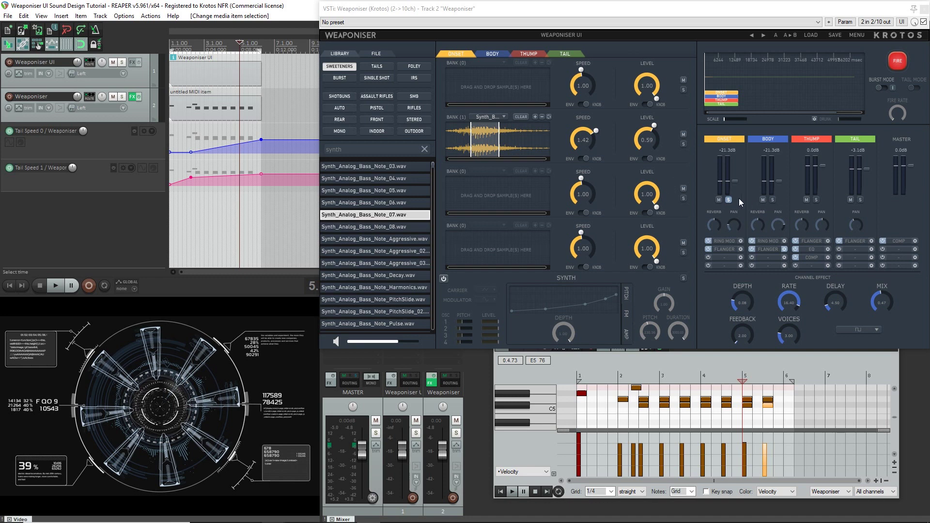
Solo the Body channel together with the Onset channel, play the sequence from just after bar 2, and stop playback.
{"action": "left_click", "coordinate": [773, 200]}
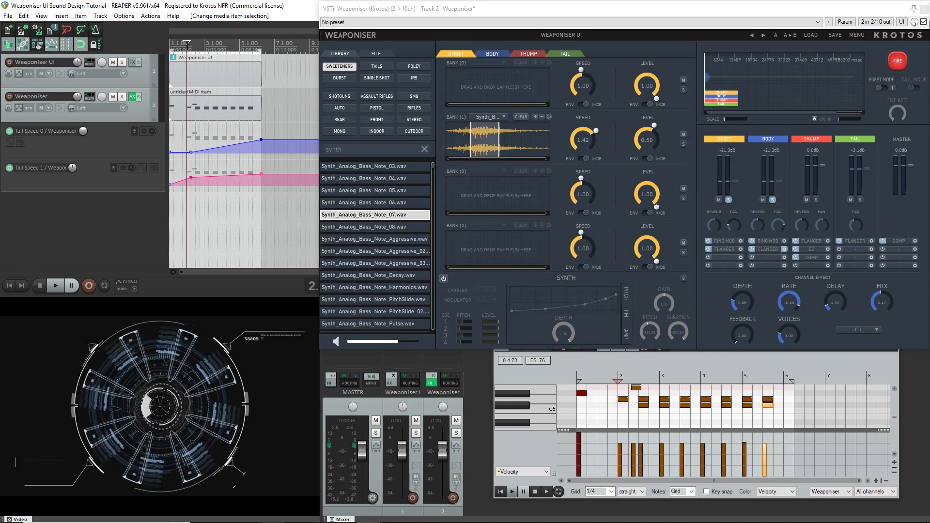
{"action": "key", "text": "space"}
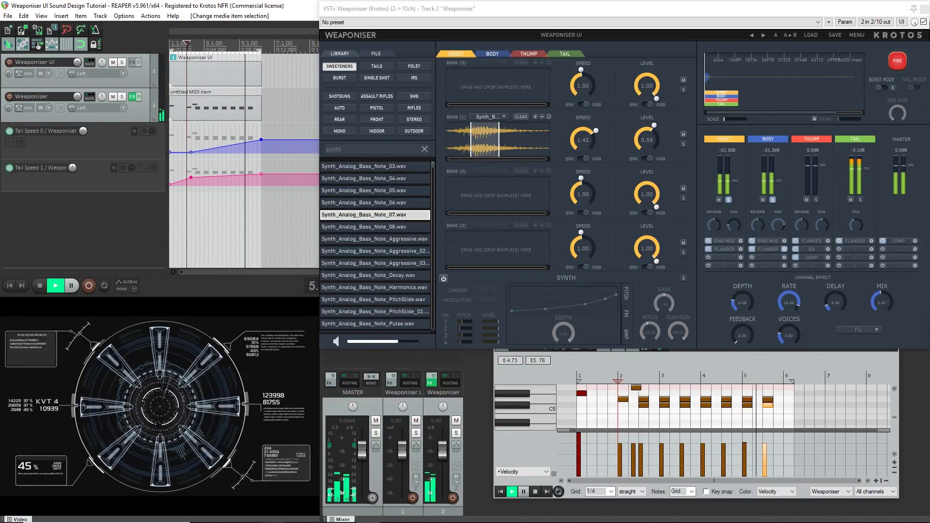
{"action": "key", "text": "space"}
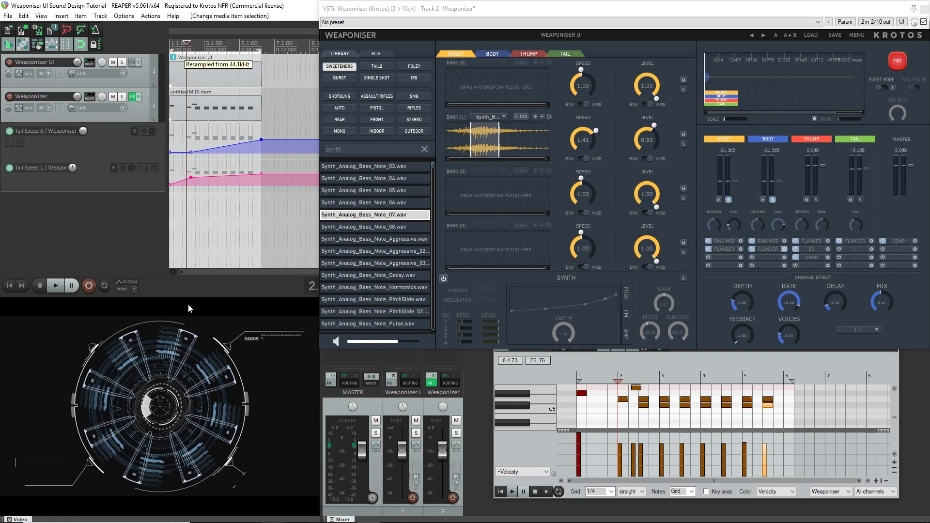
Turn off the Onset and Body solos and view the sample list of the first bank on the Tail channel.
{"action": "left_click", "coordinate": [728, 200]}
{"action": "left_click", "coordinate": [773, 199]}
{"action": "left_click", "coordinate": [861, 143]}
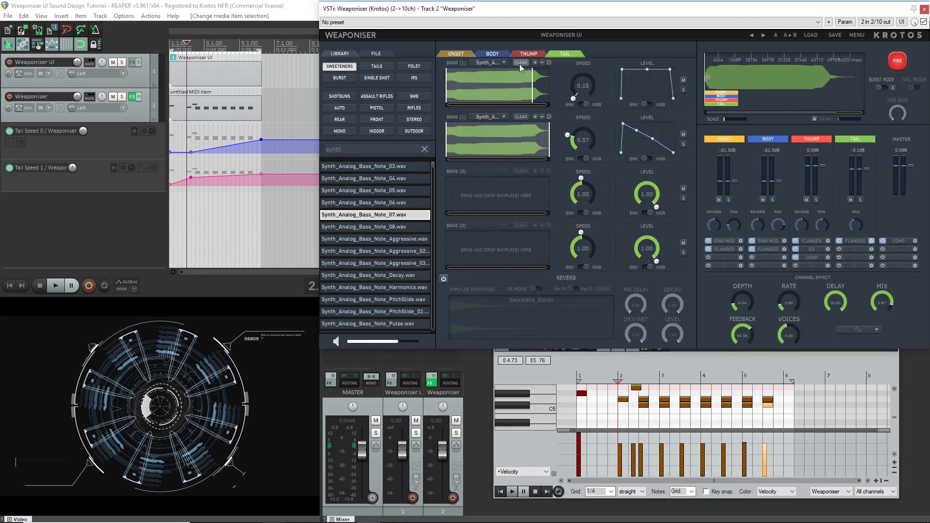
{"action": "left_click", "coordinate": [502, 63]}
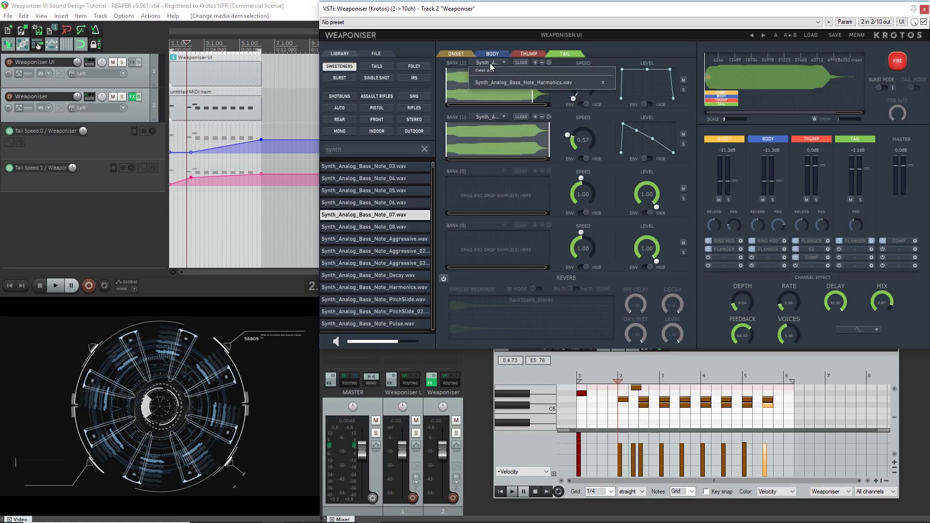
{"action": "left_click", "coordinate": [525, 84]}
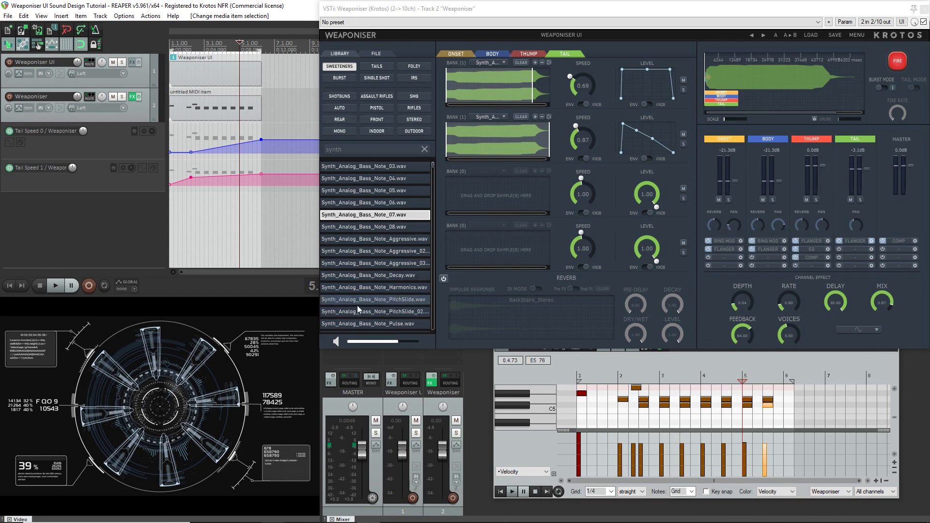
Solo the Tail channel and play the sequence from just after bar 2 to audition its layer, stopping playback at the end.
{"action": "key", "text": "space"}
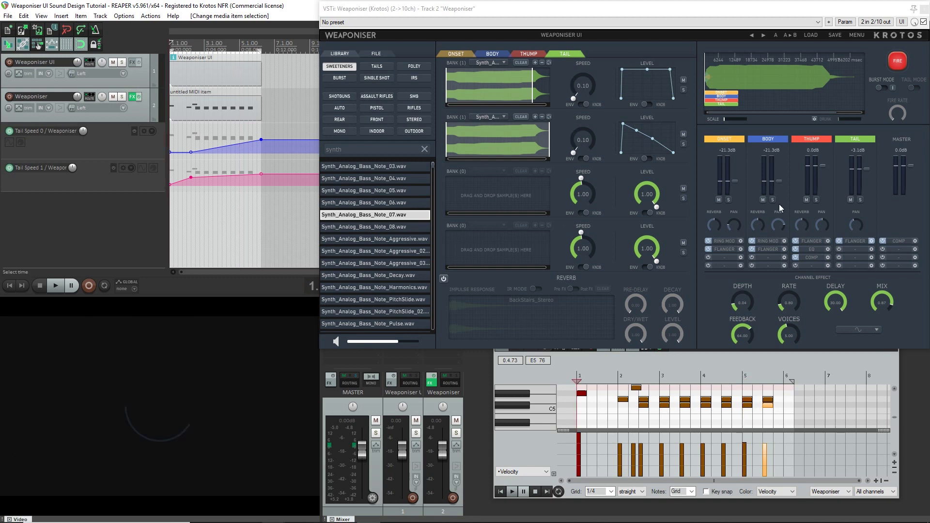
{"action": "left_click", "coordinate": [860, 199]}
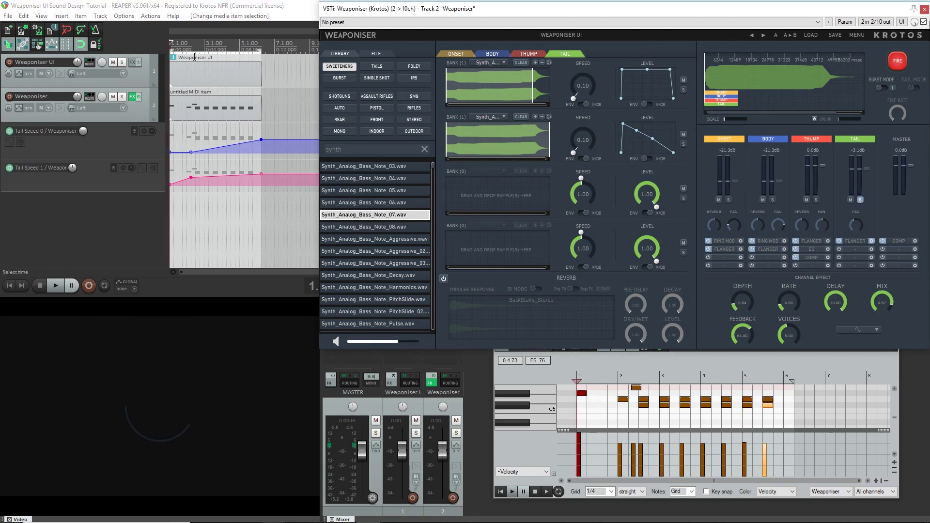
{"action": "key", "text": "space"}
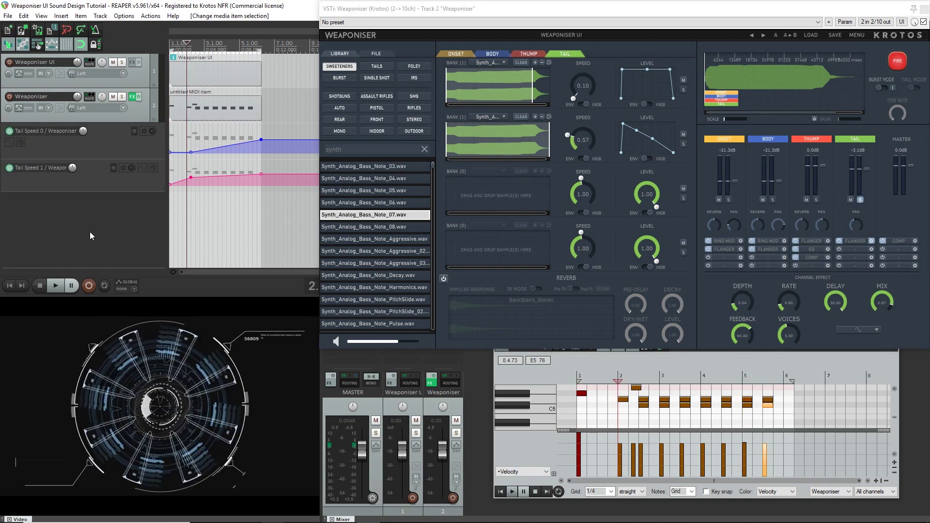
{"action": "key", "text": "space"}
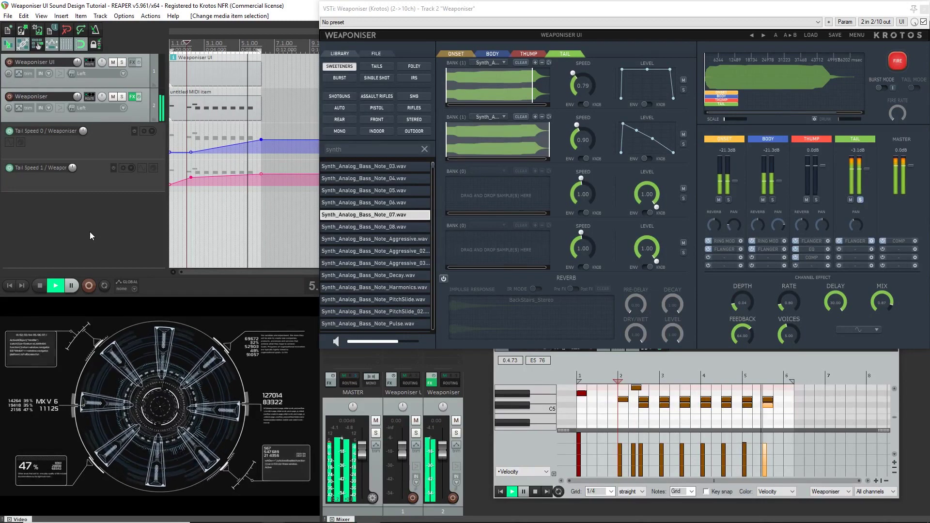
{"action": "key", "text": "space"}
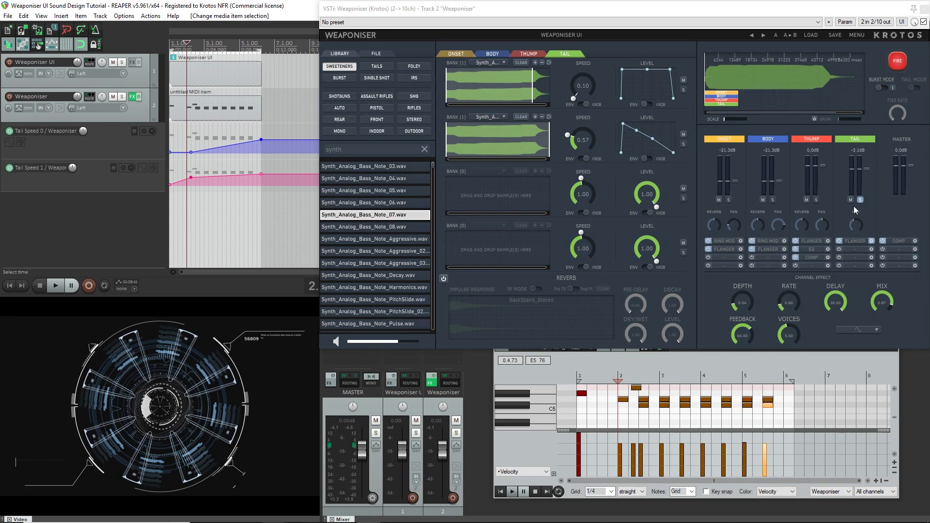
Turn off the Tail solo, play the full sequence from bar 1 with all layers, and stop playback.
{"action": "key", "text": "space"}
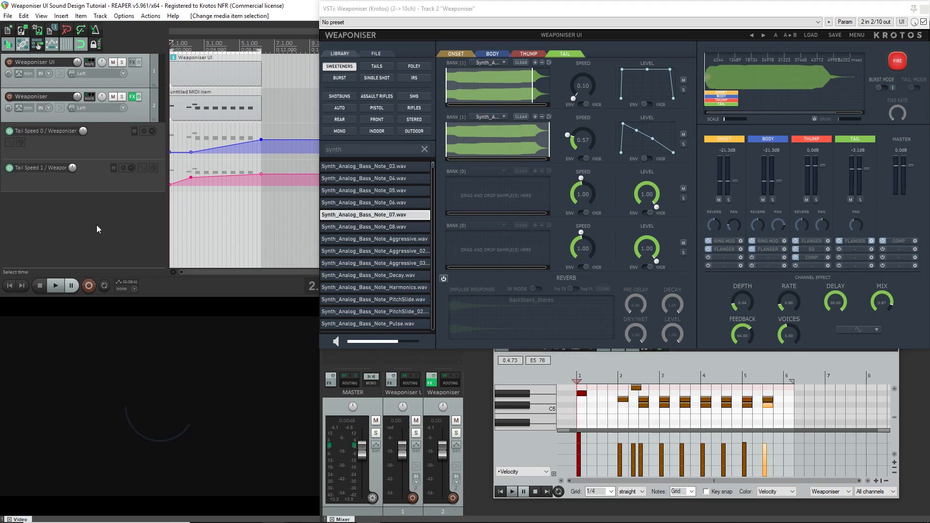
{"action": "key", "text": "space"}
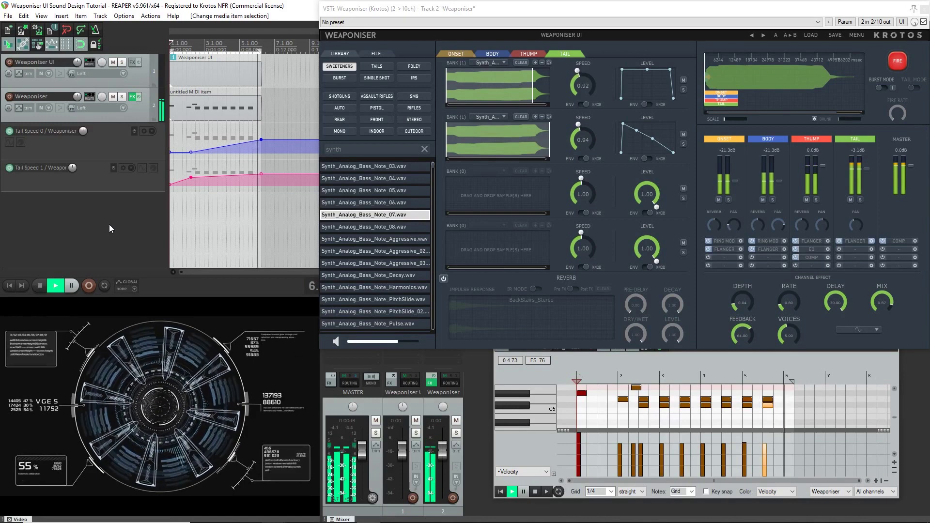
{"action": "key", "text": "space"}
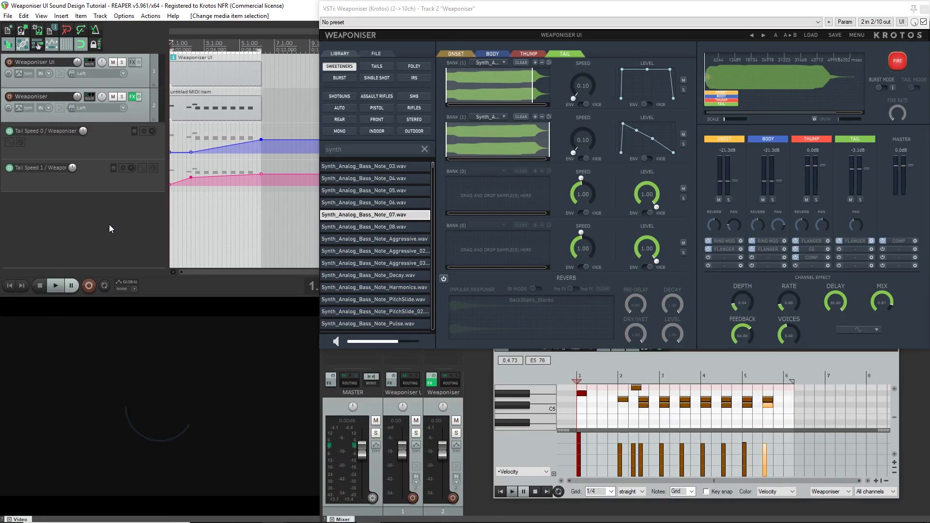